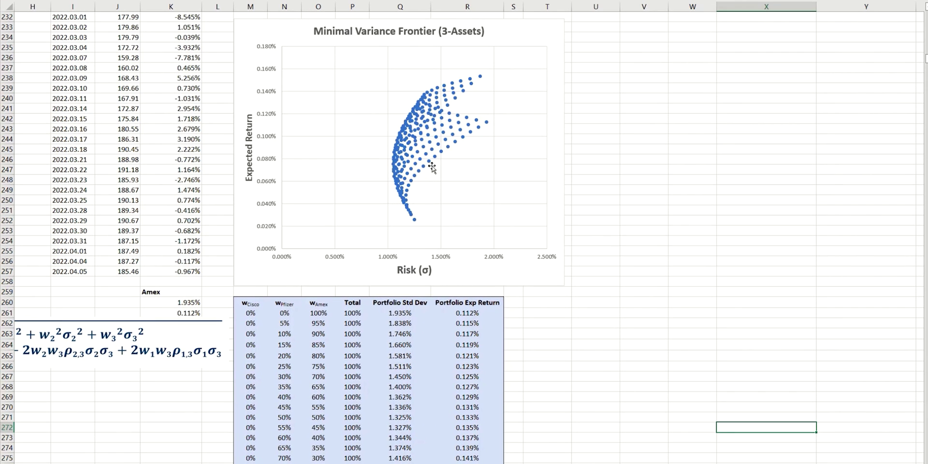
pyautogui.click(391, 304)
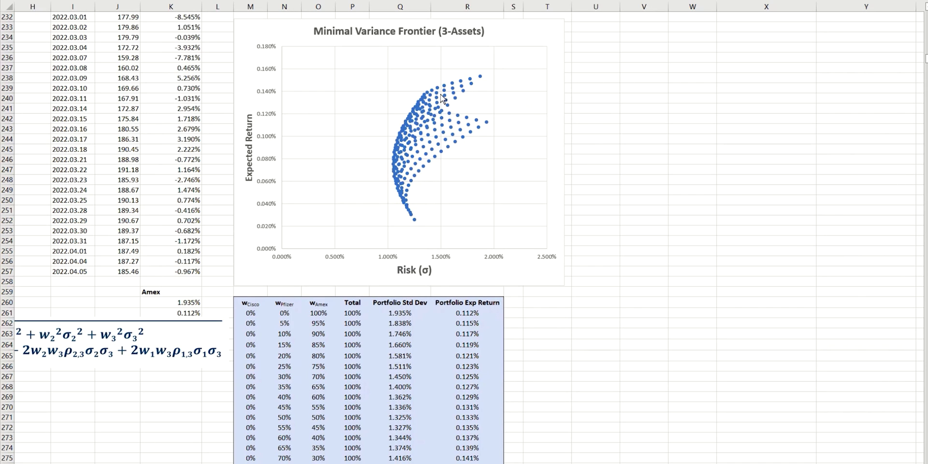
pyautogui.moveTo(437, 101)
pyautogui.click(577, 338)
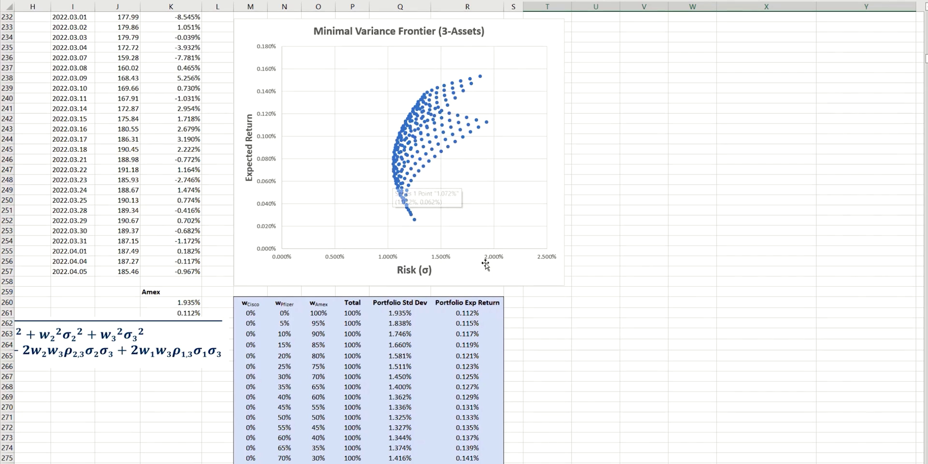
# Insert the Global Minimum Variance Portfolio block at T260 with weights 60.0% Cisco, 30.0% Pfizer, 10.0% Amex, plus Total, Daily Std Dev and Exp Daily Return columns.
pyautogui.click(540, 301)
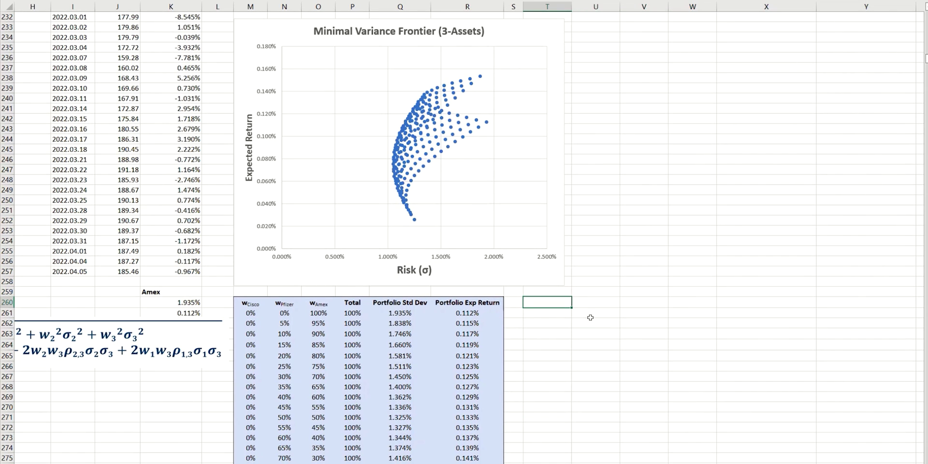
pyautogui.write('Global Minimum Variance Portfolio wCisco\twPfizer\twAmex\tTotal\tPortfolio Daily Std Dev\tPortfolio Exp Daily Return 60.0%\t30.0%\t10.0%\t100.0%')
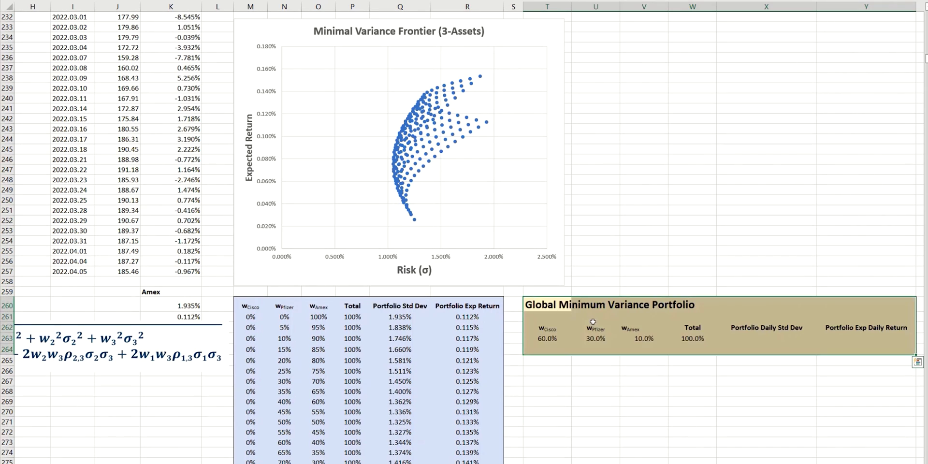
pyautogui.click(633, 374)
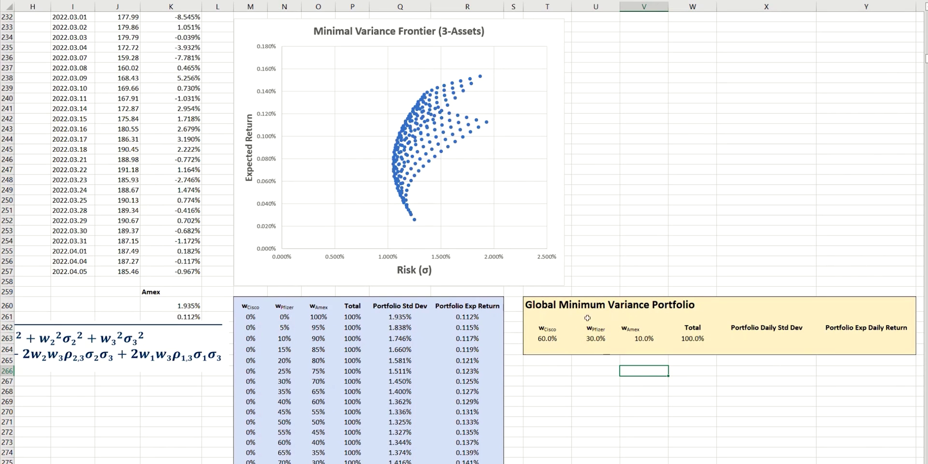
# Copy the Portfolio Std Dev formula from Q261 into the Portfolio Daily Std Dev cell X263, pasting formulas only.
pyautogui.hscroll(1, 640, 346)
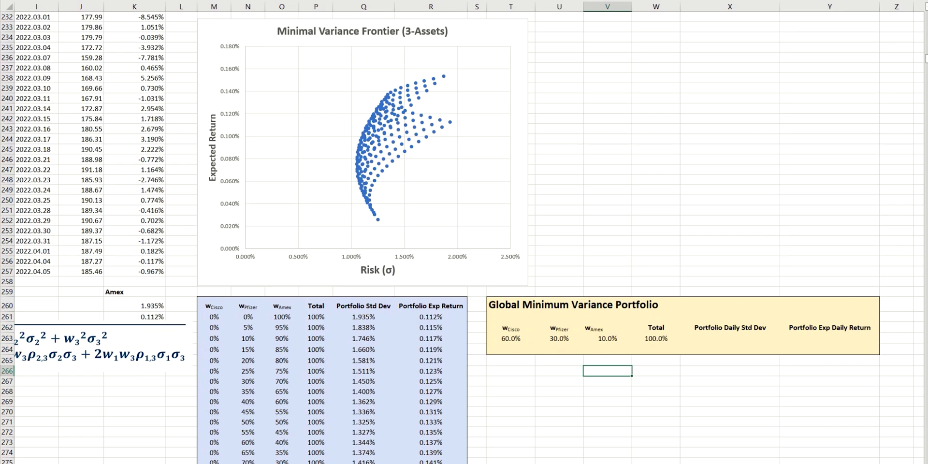
pyautogui.click(732, 336)
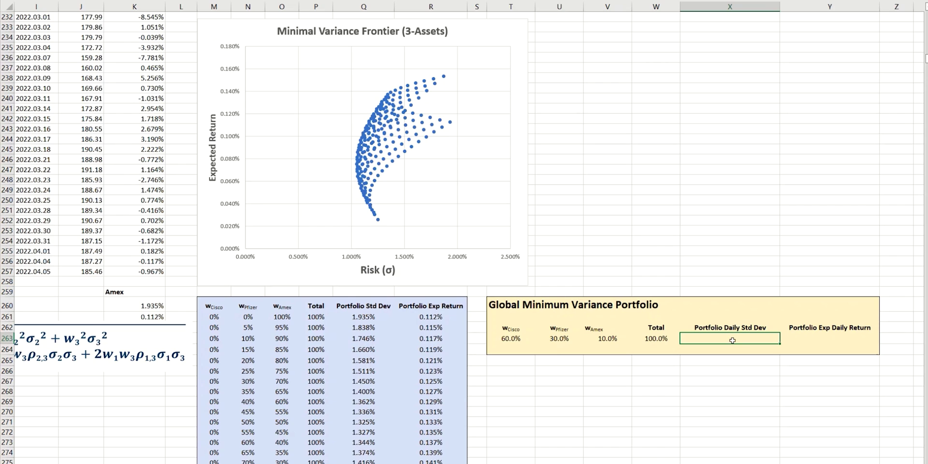
pyautogui.click(378, 316)
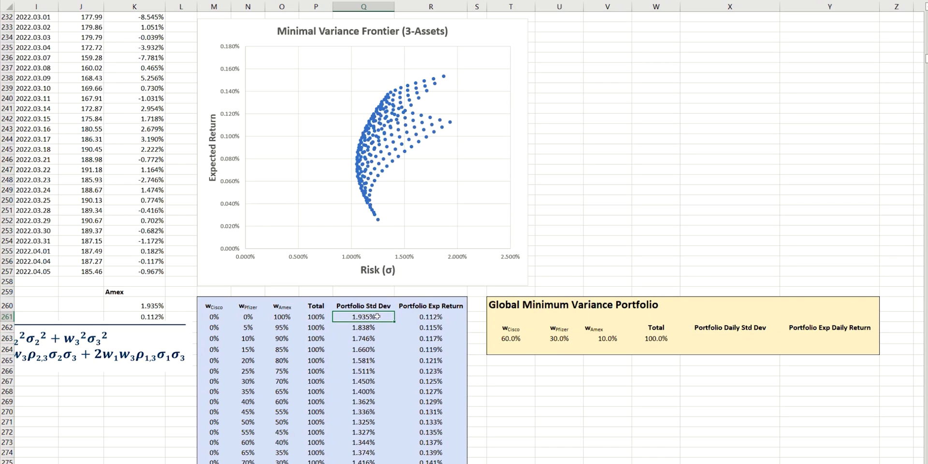
pyautogui.hotkey('ctrl', 'c')
pyautogui.click(716, 338)
pyautogui.hotkey('ctrl', 'alt', 'v')
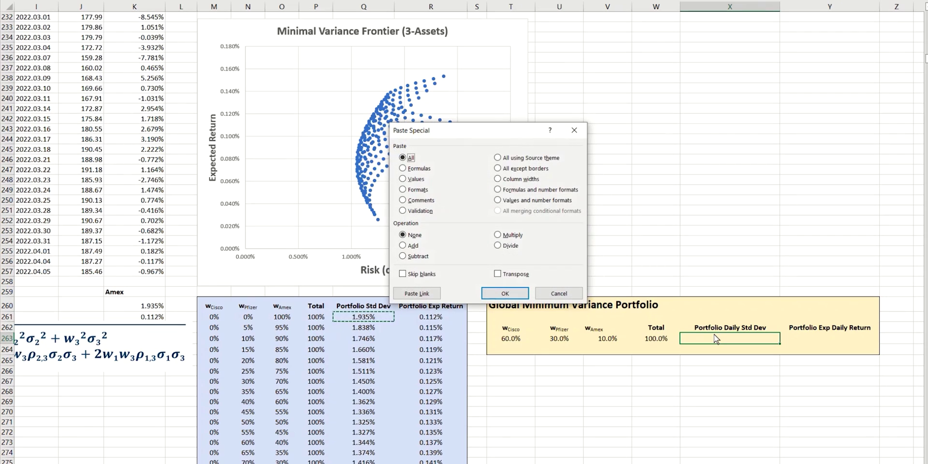
pyautogui.click(419, 168)
pyautogui.click(513, 291)
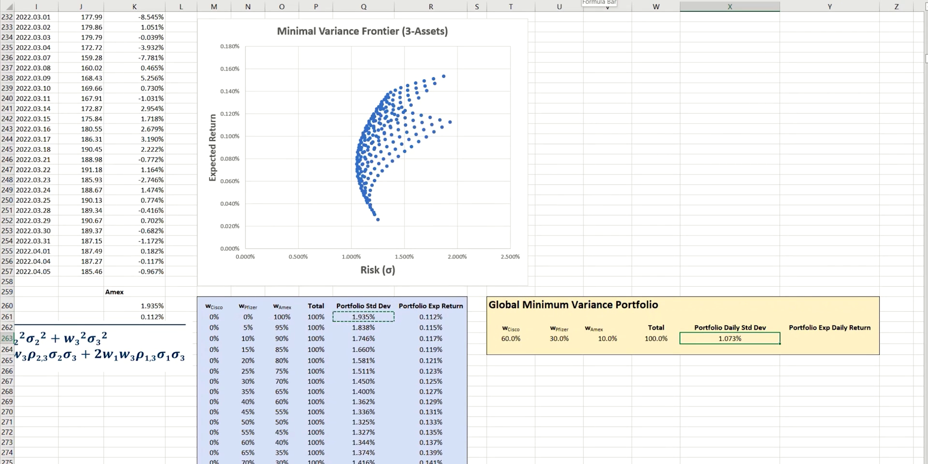
# Check which weights, standard deviations and correlations the Portfolio Daily Std Dev formula in X263 references.
pyautogui.click(582, 0)
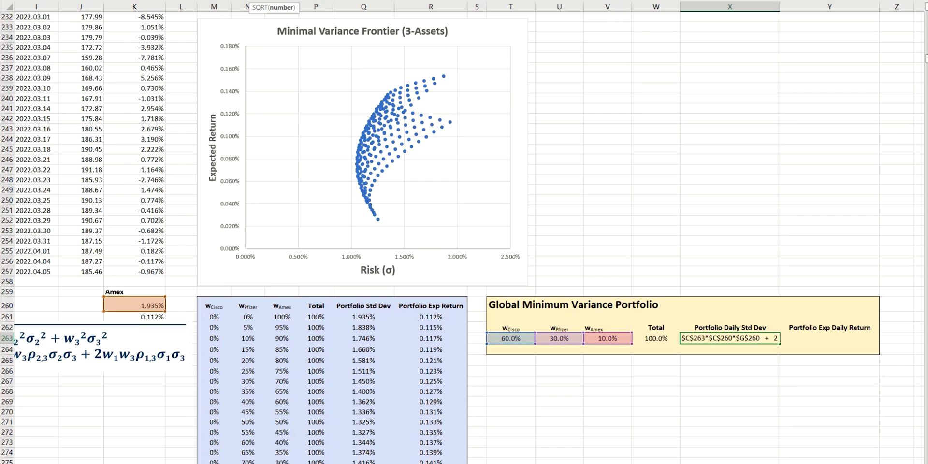
pyautogui.hscroll(-5, 464, 232)
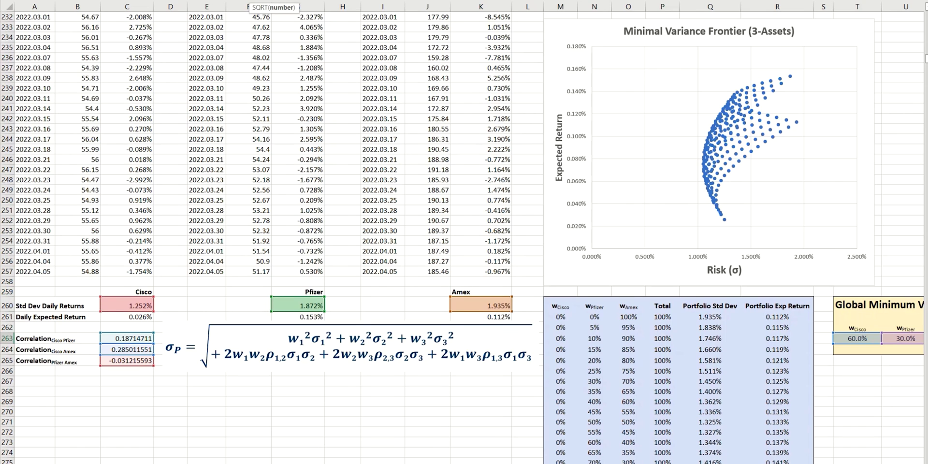
pyautogui.hscroll(10, 464, 232)
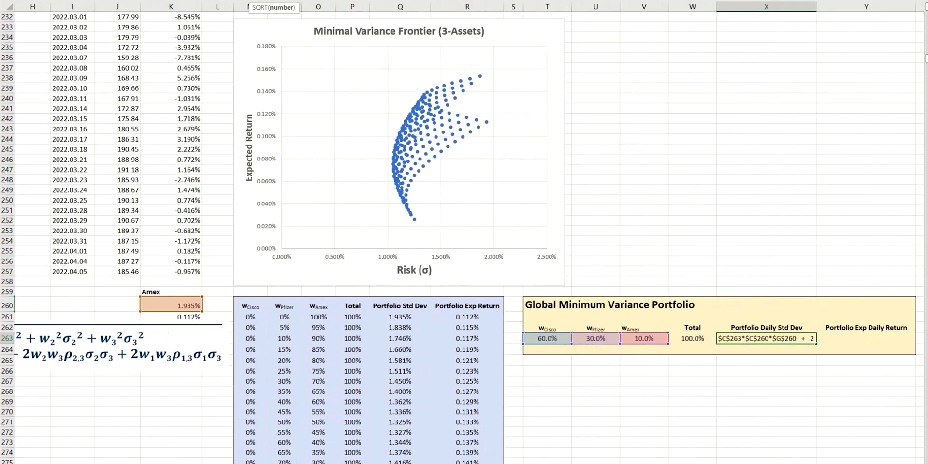
# Copy the Portfolio Exp Return formula from R261 into Y263 as a formula only and check its cell references.
pyautogui.rightClick(853, 341)
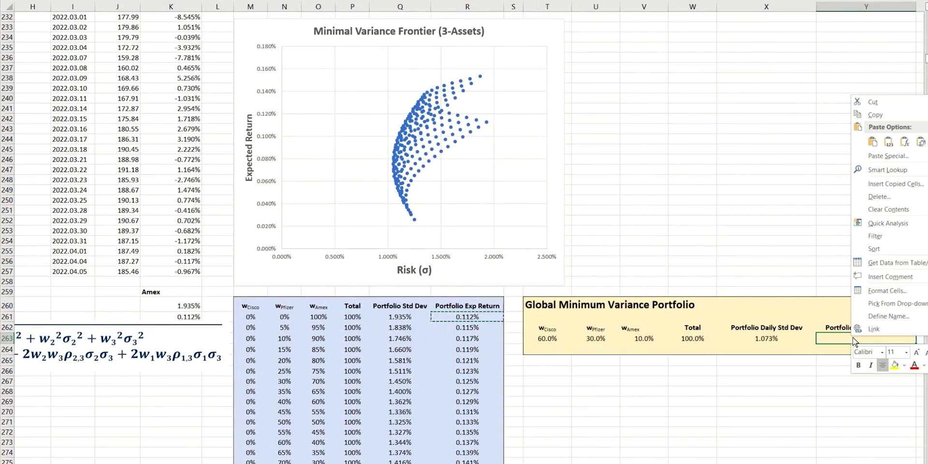
pyautogui.click(845, 340)
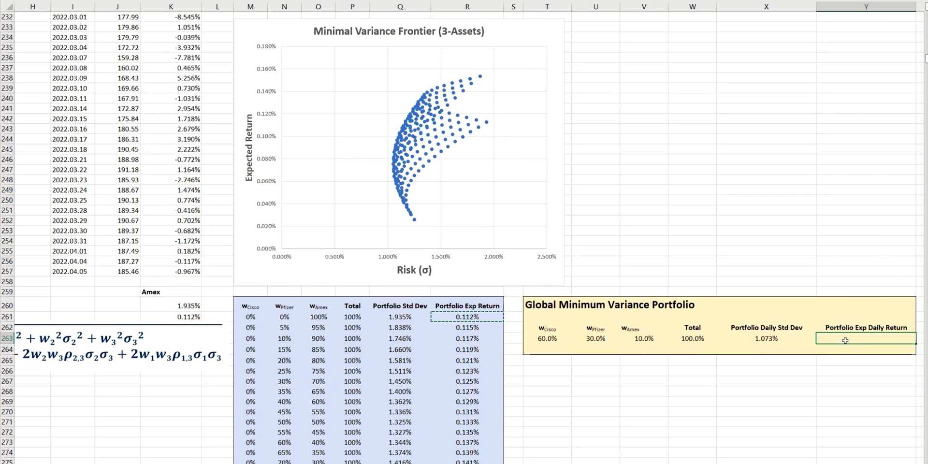
pyautogui.hotkey('ctrl', 'alt', 'v')
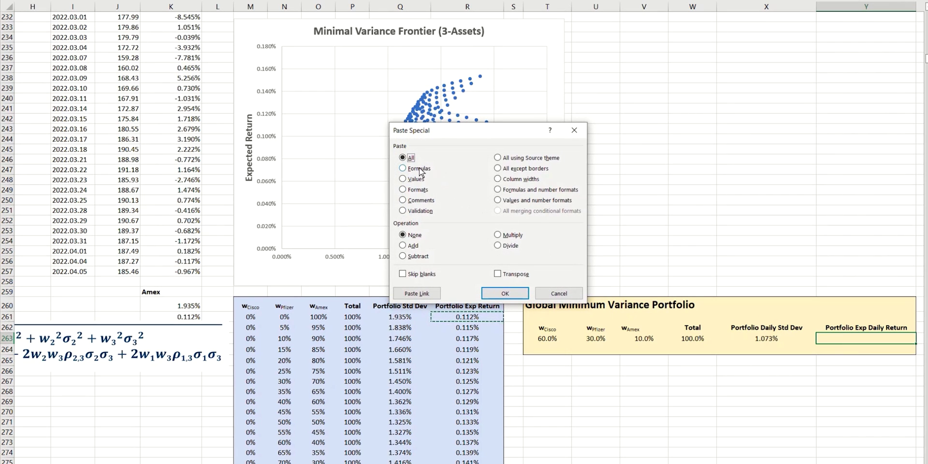
pyautogui.click(403, 168)
pyautogui.click(505, 293)
pyautogui.press('F2')
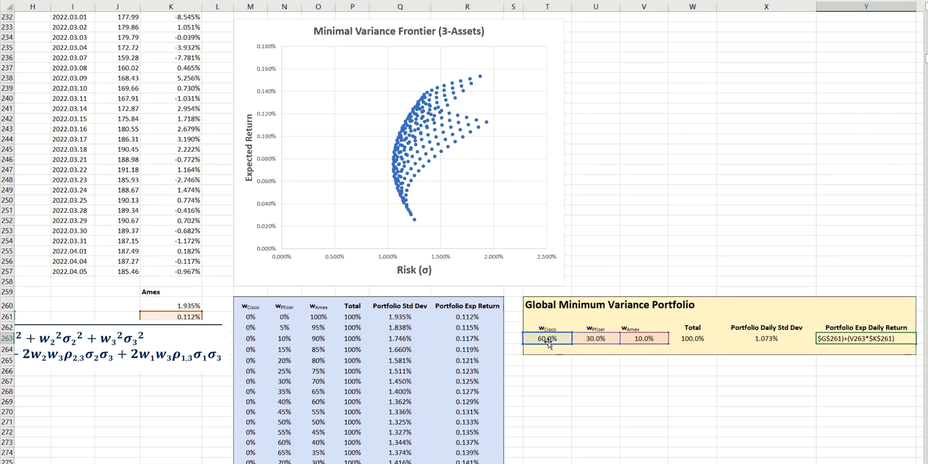
pyautogui.press('Return')
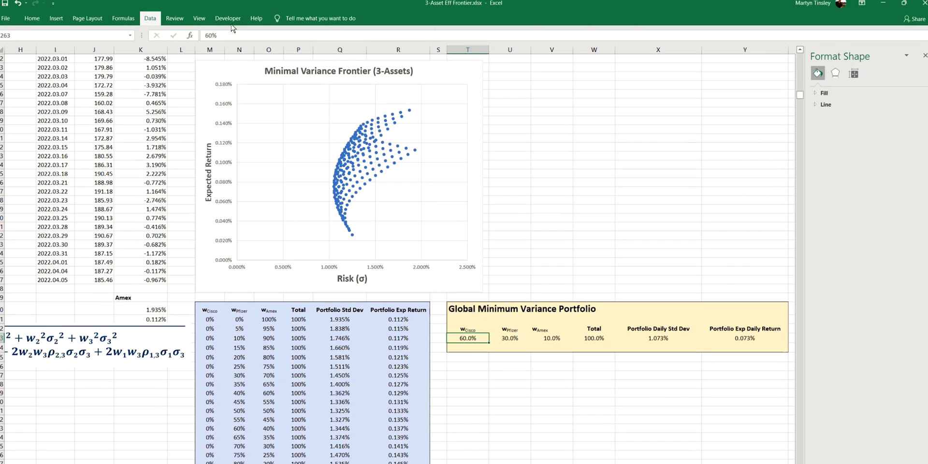
# Open Solver and set the objective to minimize the Portfolio Daily Std Dev in X263.
pyautogui.click(150, 18)
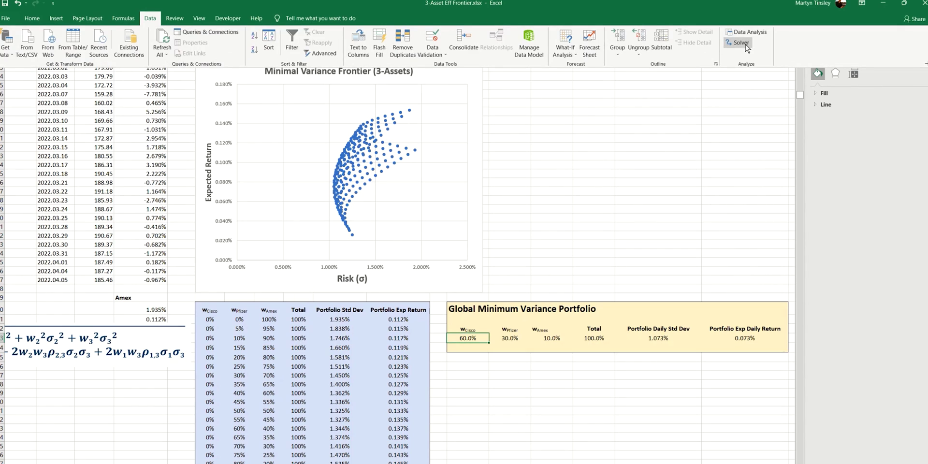
pyautogui.click(740, 42)
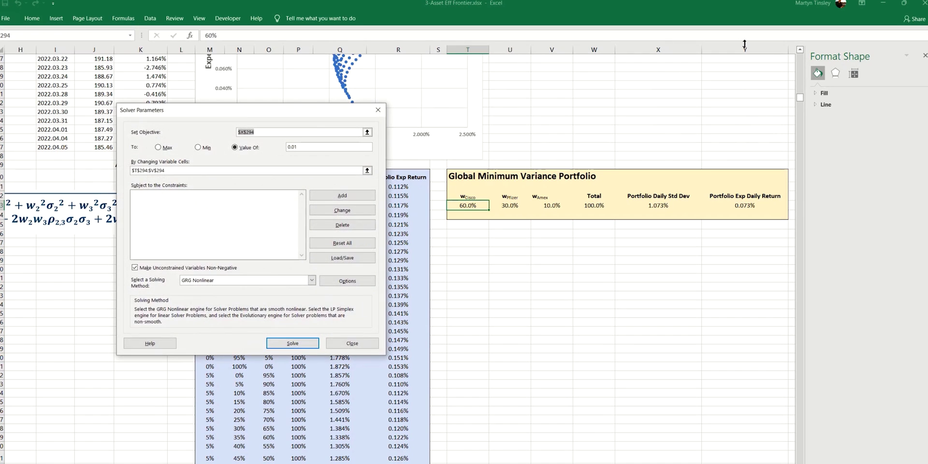
pyautogui.moveTo(203, 68); pyautogui.dragTo(322, 68)
pyautogui.click(500, 105)
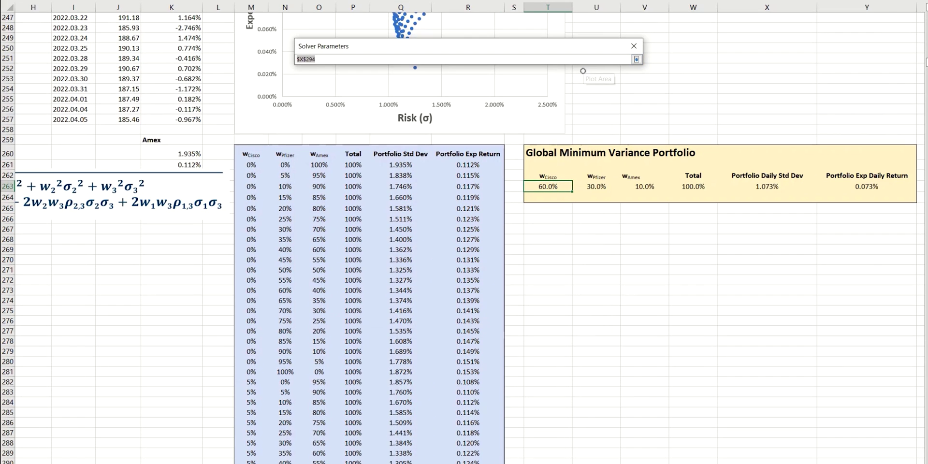
pyautogui.click(747, 185)
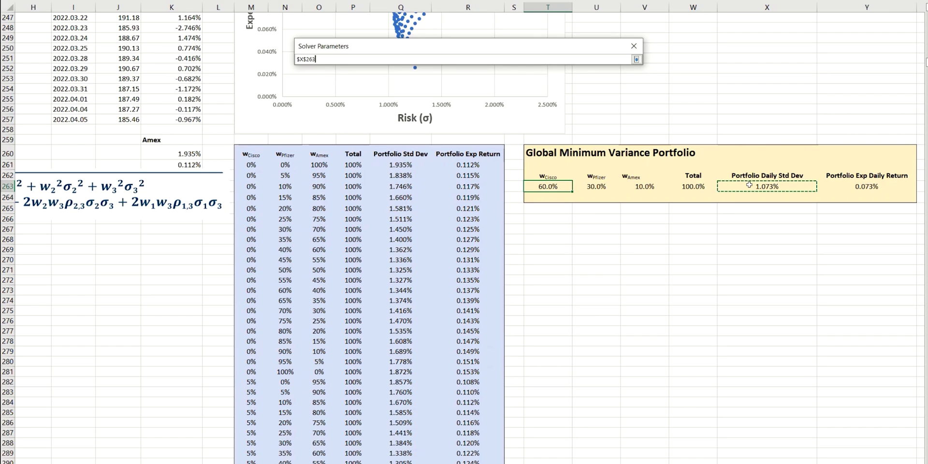
pyautogui.press('Return')
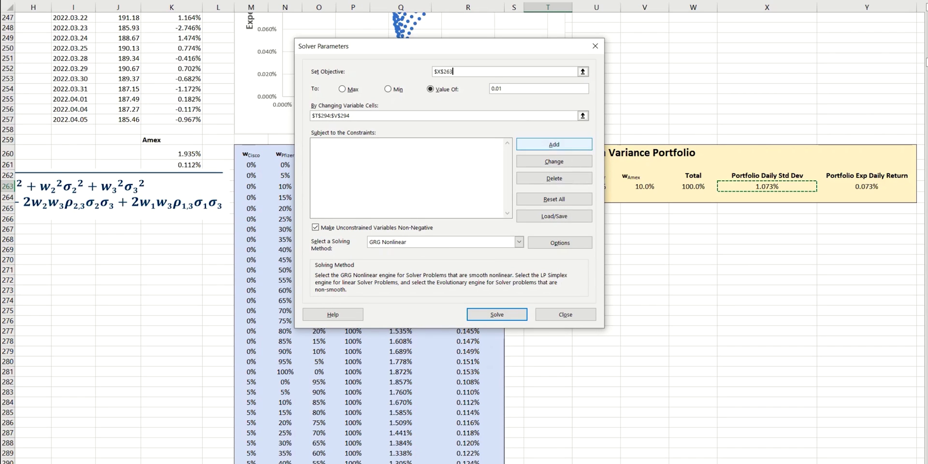
pyautogui.click(388, 89)
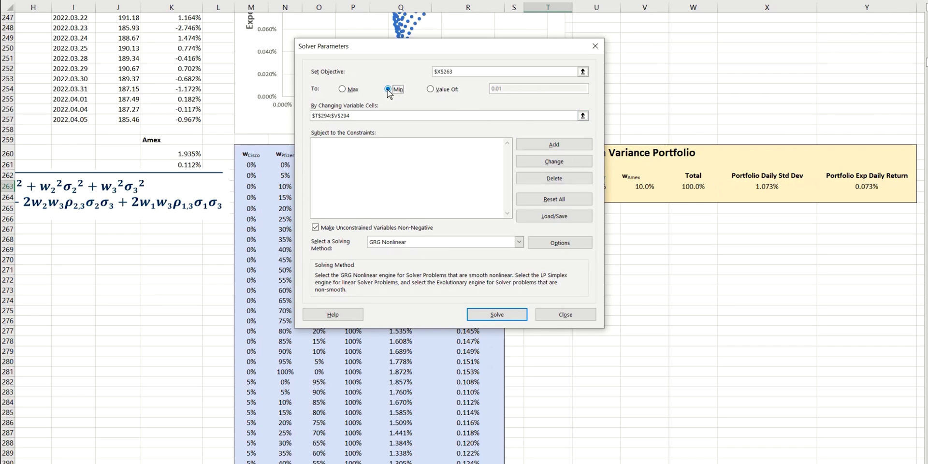
# Set the Solver's changing variable cells to the three portfolio weights in T263:V263.
pyautogui.click(583, 115)
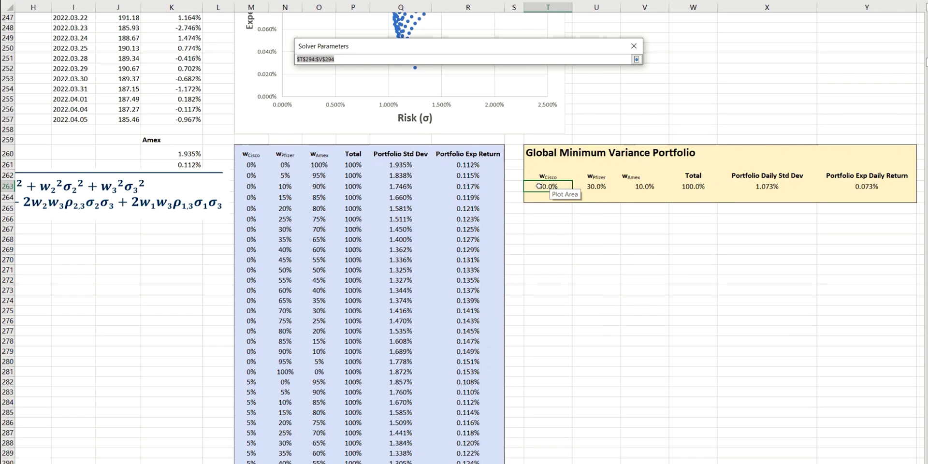
pyautogui.moveTo(539, 186); pyautogui.dragTo(636, 185)
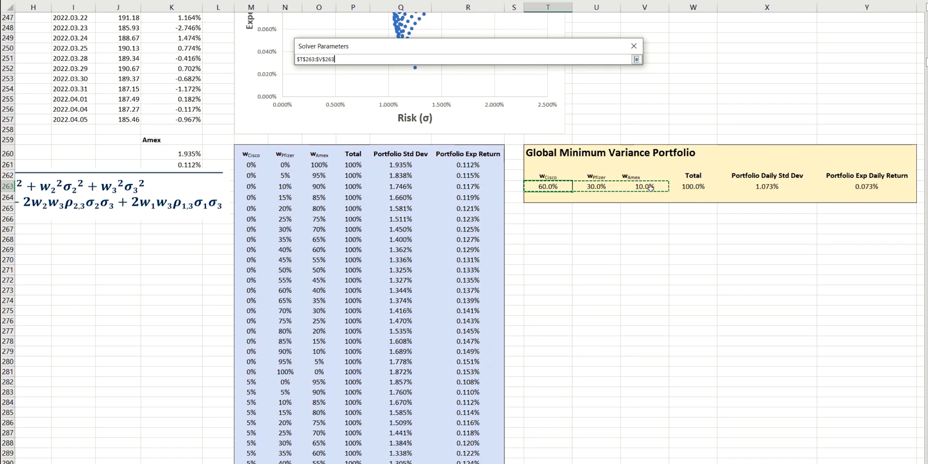
pyautogui.press('Return')
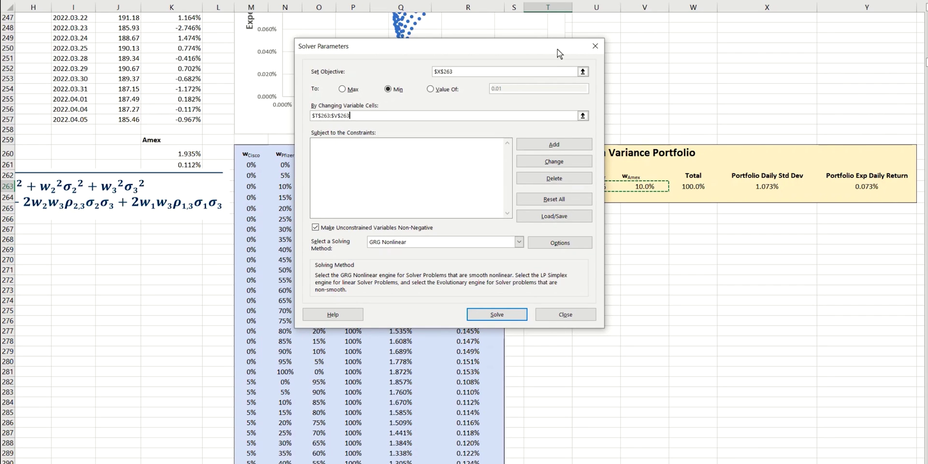
pyautogui.moveTo(558, 49); pyautogui.dragTo(474, 15)
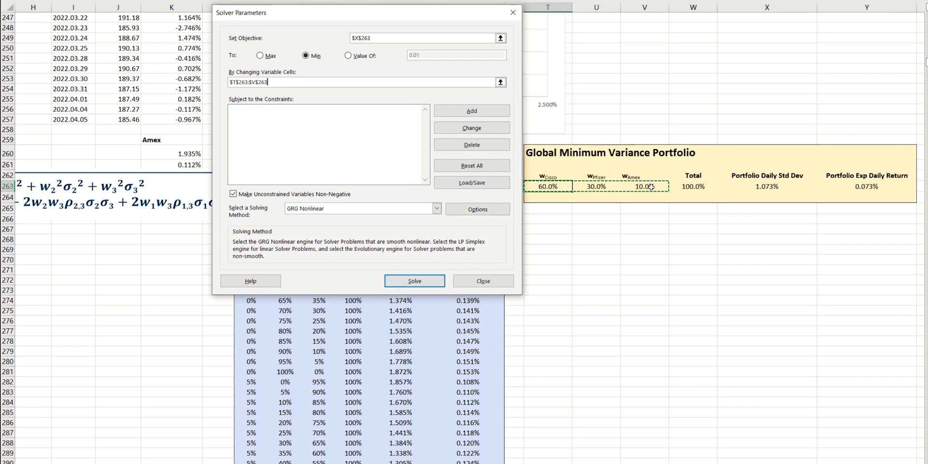
# Add a Solver constraint that the Cisco weight in T263 is <= 1.
pyautogui.press('Escape')
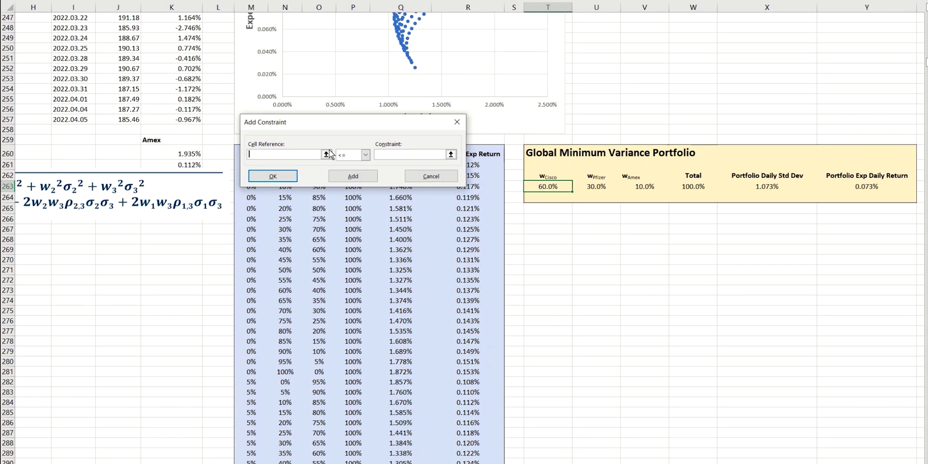
pyautogui.click(327, 154)
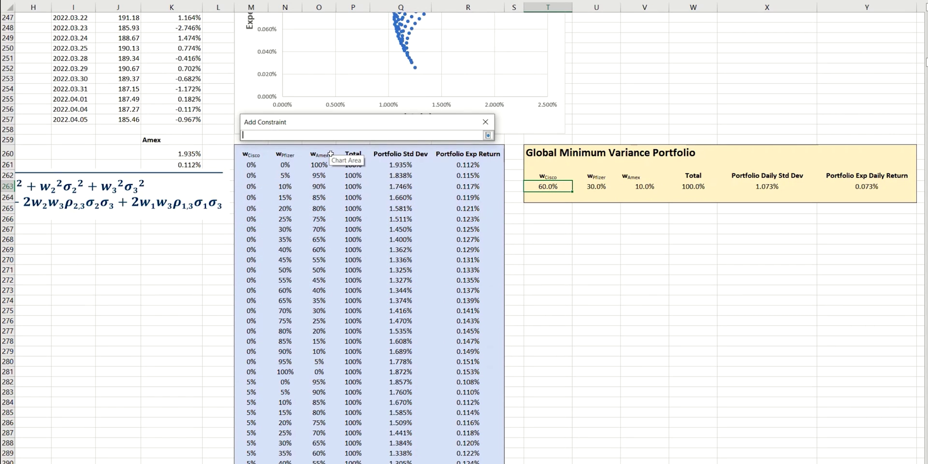
pyautogui.click(540, 186)
pyautogui.press('Return')
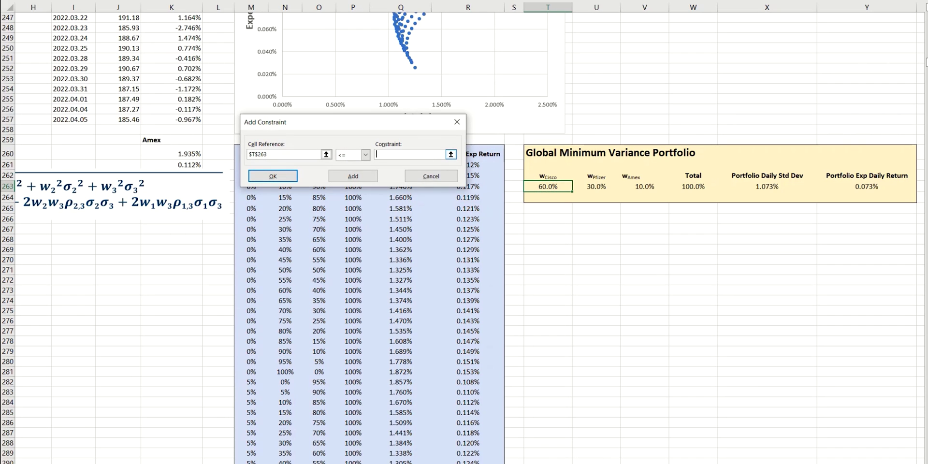
pyautogui.click(283, 174)
# Add a Solver constraint that the Pfizer weight in U263 is <= 1.
pyautogui.click(438, 112)
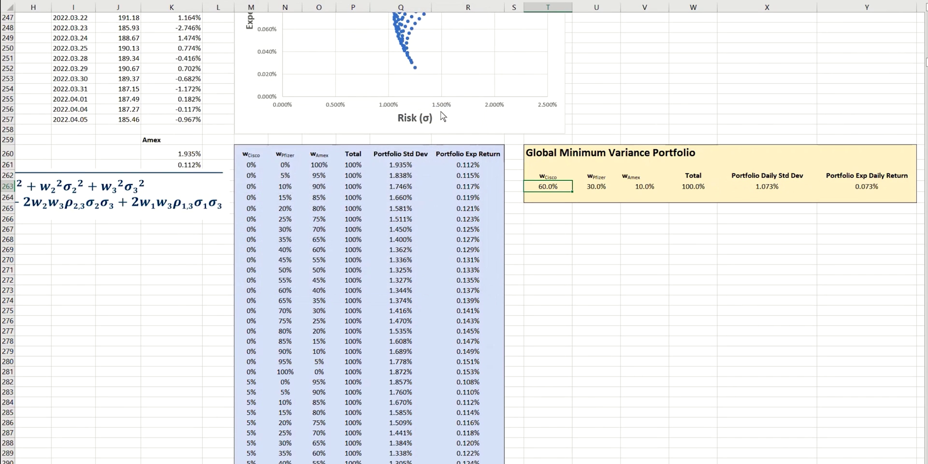
pyautogui.click(596, 186)
pyautogui.click(391, 155)
pyautogui.click(239, 177)
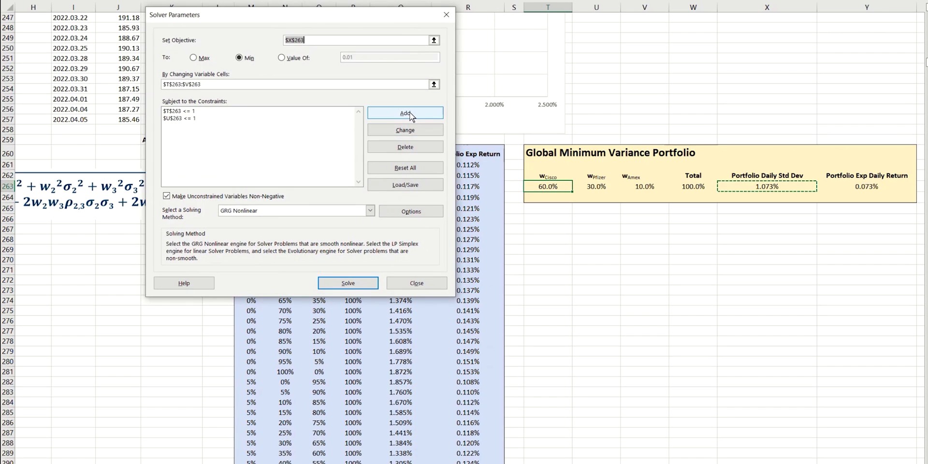
# Add a Solver constraint that the Amex weight in V263 is <= 1.
pyautogui.click(410, 112)
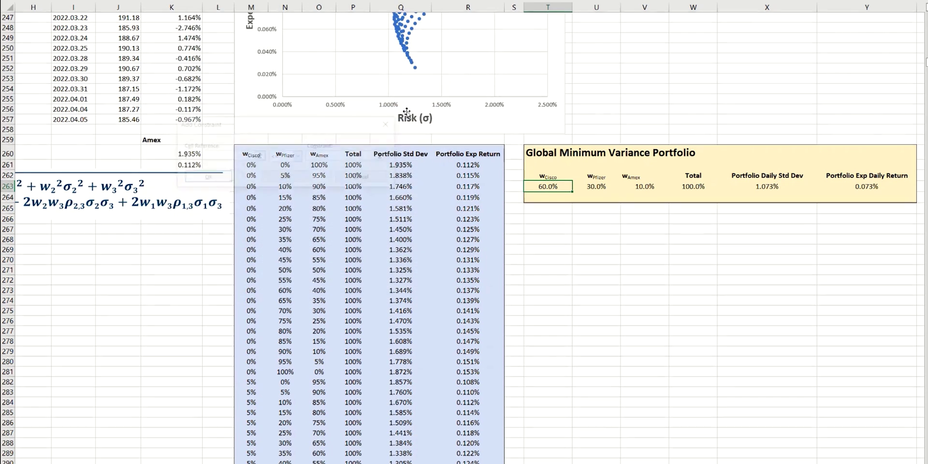
pyautogui.click(259, 155)
pyautogui.moveTo(594, 186); pyautogui.dragTo(635, 184)
pyautogui.click(644, 186)
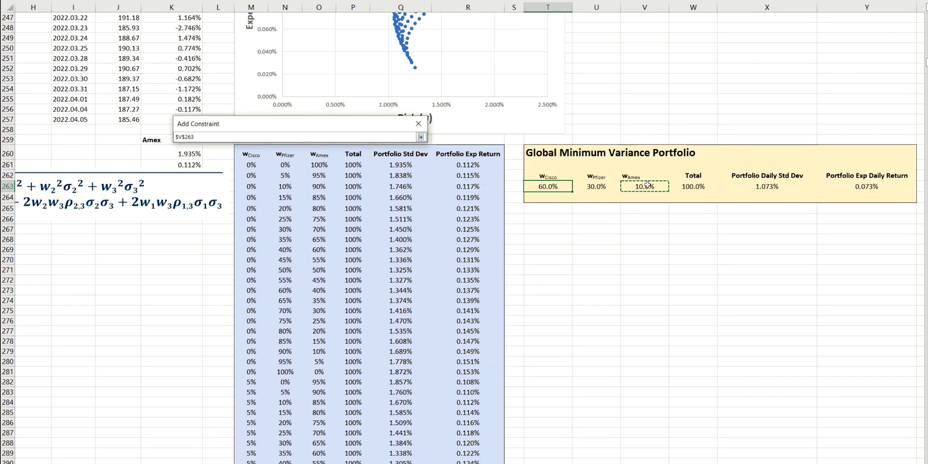
pyautogui.press('Return')
pyautogui.click(338, 155)
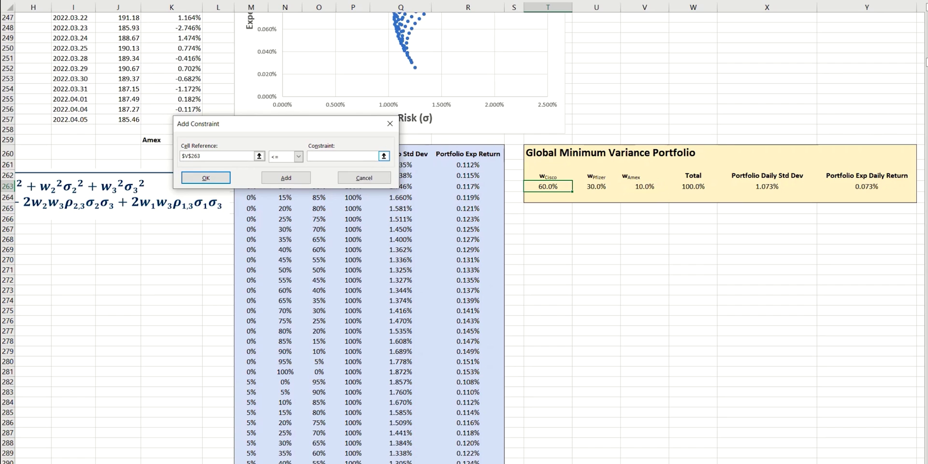
pyautogui.write('1')
pyautogui.click(206, 177)
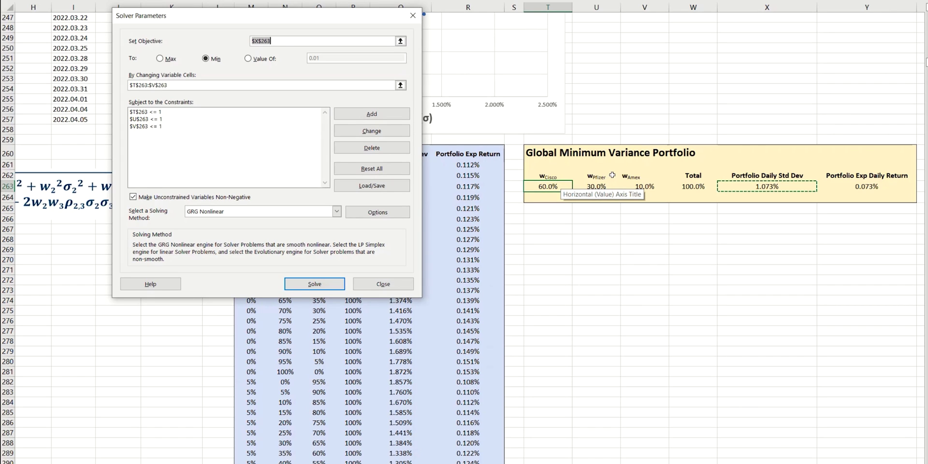
# Add a Solver constraint that the Cisco weight in T263 is >= 0.
pyautogui.click(371, 114)
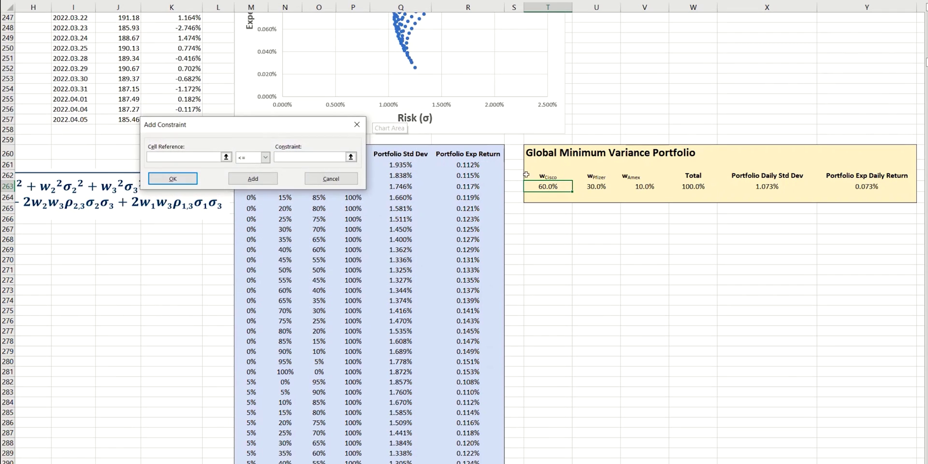
pyautogui.click(546, 186)
pyautogui.click(266, 160)
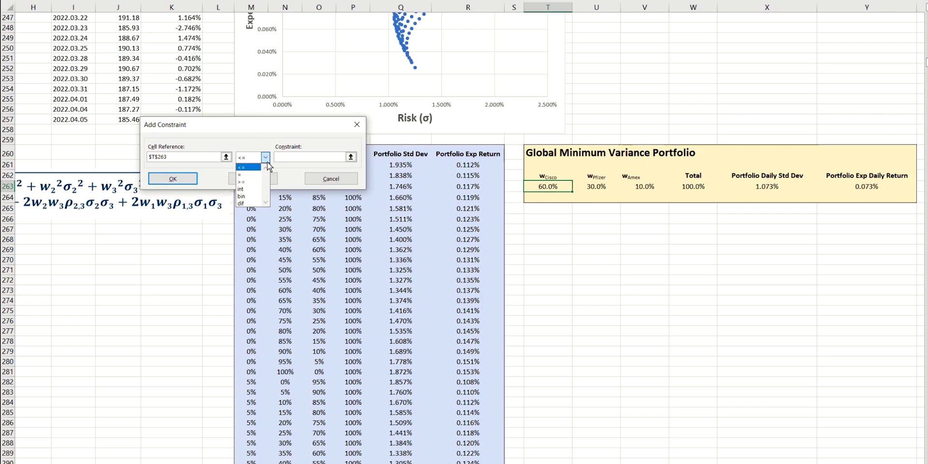
pyautogui.click(252, 181)
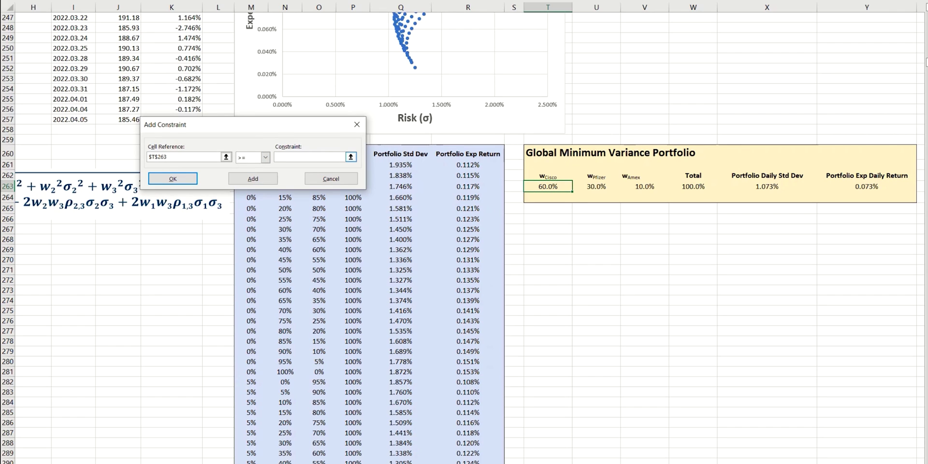
pyautogui.write('0')
pyautogui.click(172, 178)
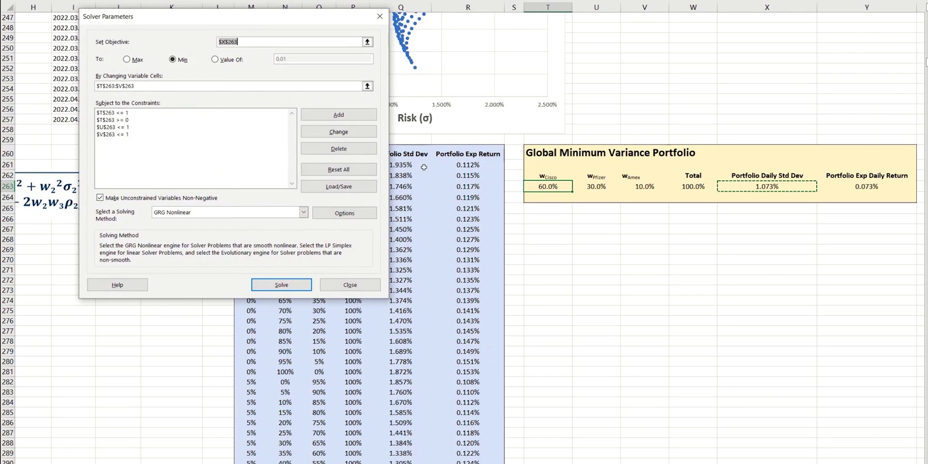
# Add a Solver constraint that the Pfizer weight in U263 is >= 0.
pyautogui.click(340, 114)
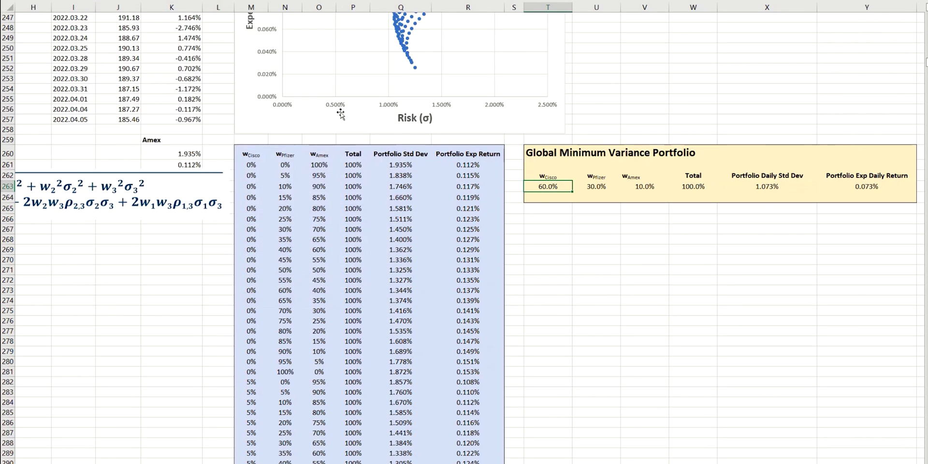
pyautogui.click(596, 186)
pyautogui.click(232, 158)
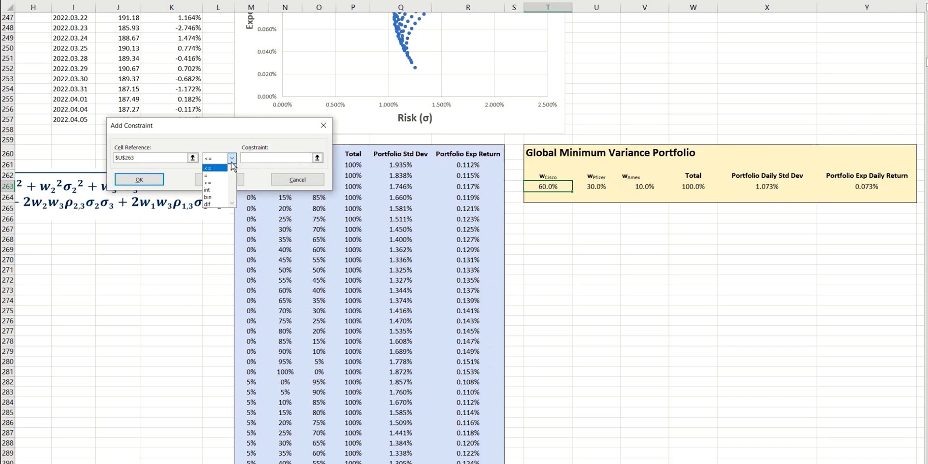
pyautogui.click(207, 182)
pyautogui.click(276, 159)
pyautogui.write('0')
pyautogui.click(150, 182)
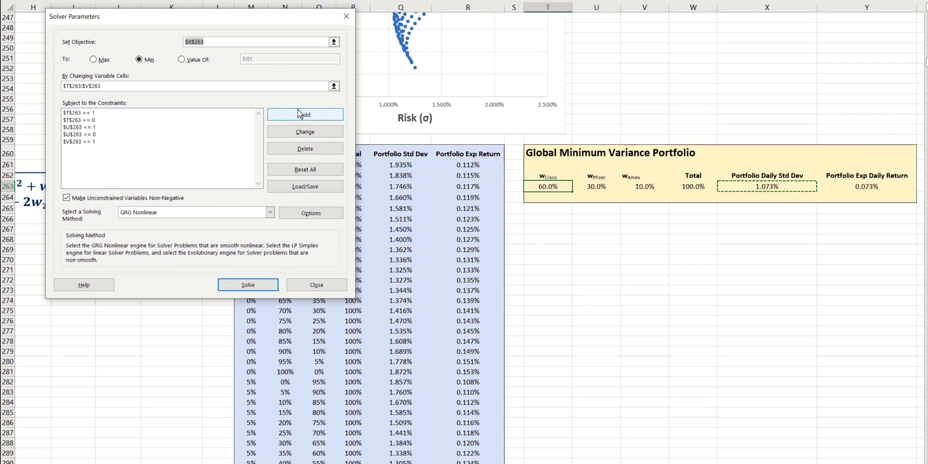
# Add a Solver constraint that the Amex weight in V263 is >= 0.
pyautogui.click(303, 114)
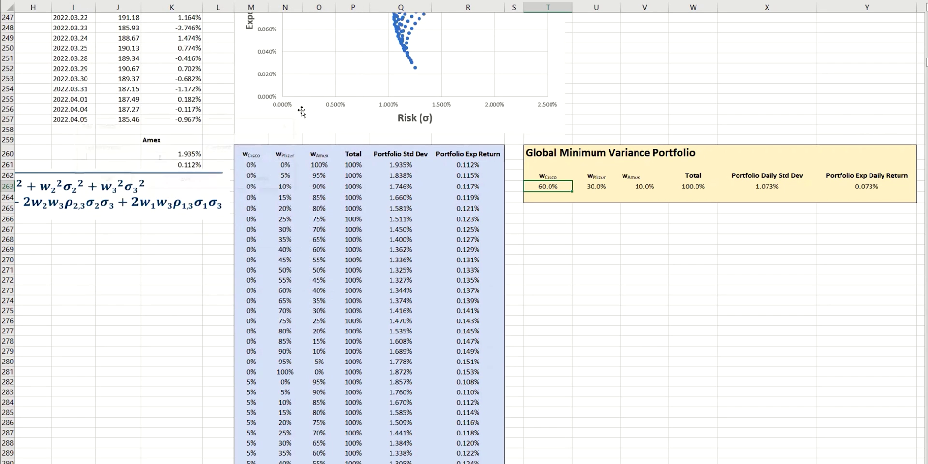
pyautogui.click(639, 186)
pyautogui.click(198, 158)
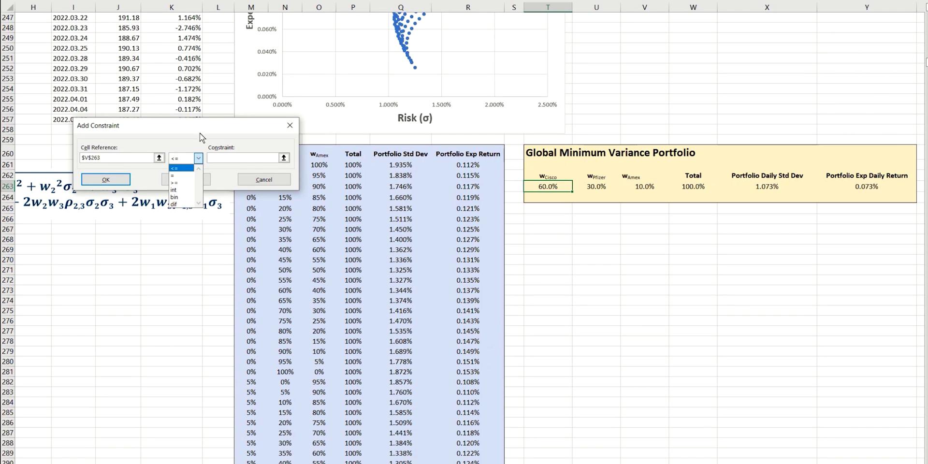
pyautogui.click(199, 129)
pyautogui.moveTo(210, 126); pyautogui.dragTo(423, 140)
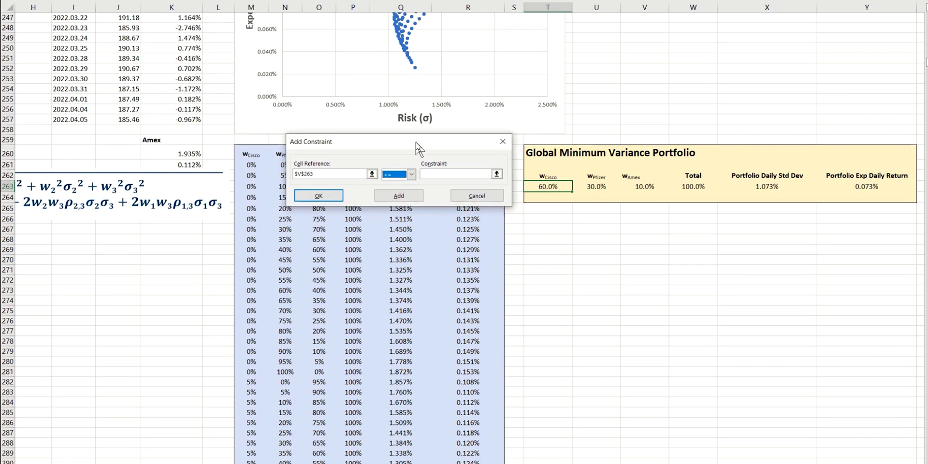
pyautogui.click(411, 174)
pyautogui.click(395, 198)
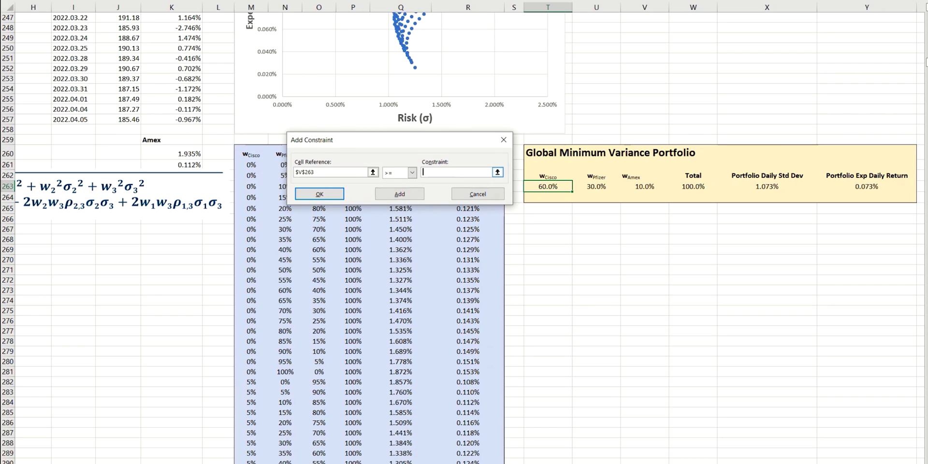
pyautogui.write('0')
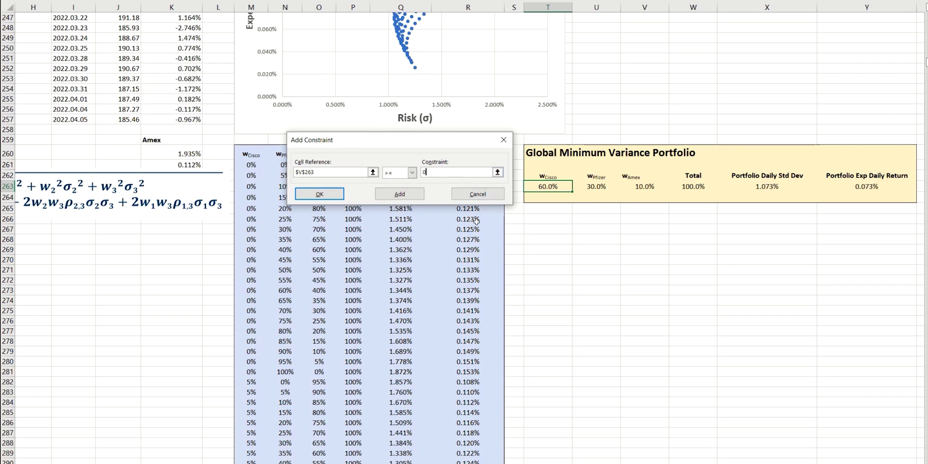
pyautogui.click(337, 195)
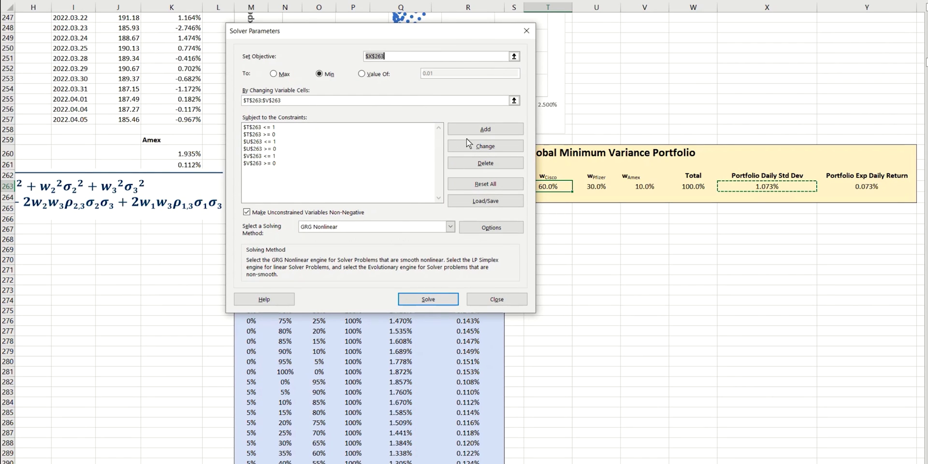
# Add a Solver constraint that the total of the weights in W263 is = 1.
pyautogui.moveTo(470, 33); pyautogui.dragTo(418, 28)
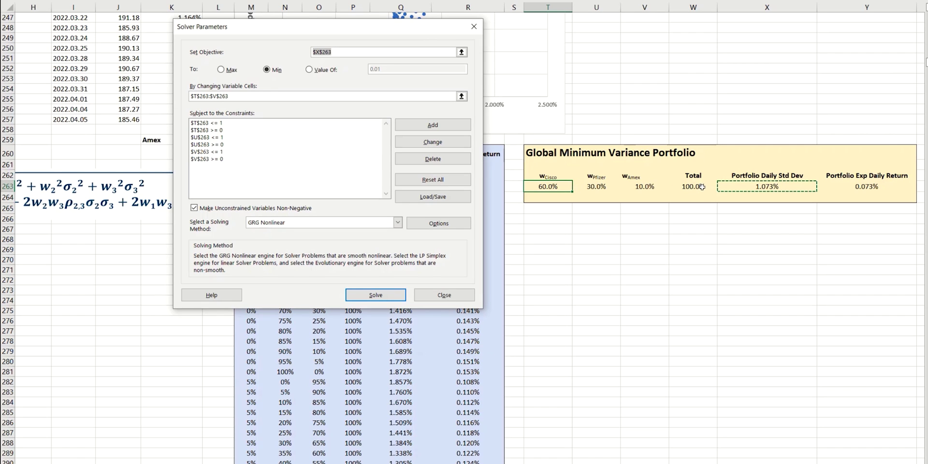
pyautogui.click(455, 128)
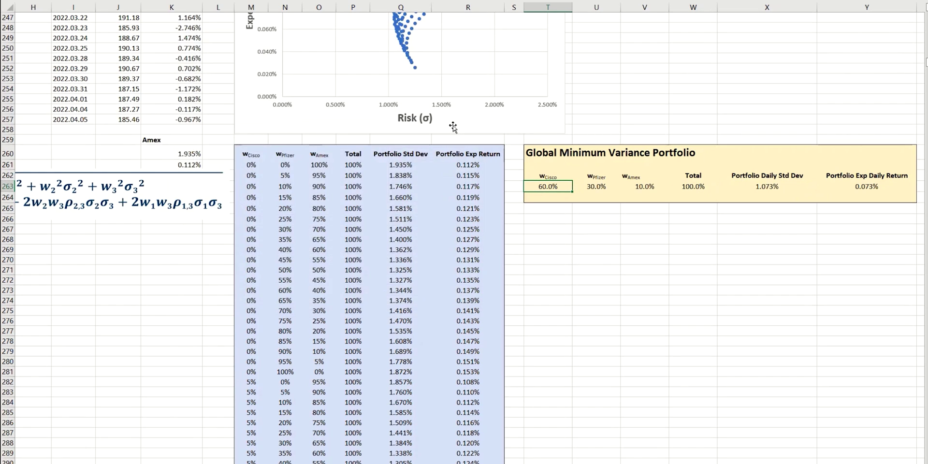
pyautogui.click(693, 187)
pyautogui.click(327, 168)
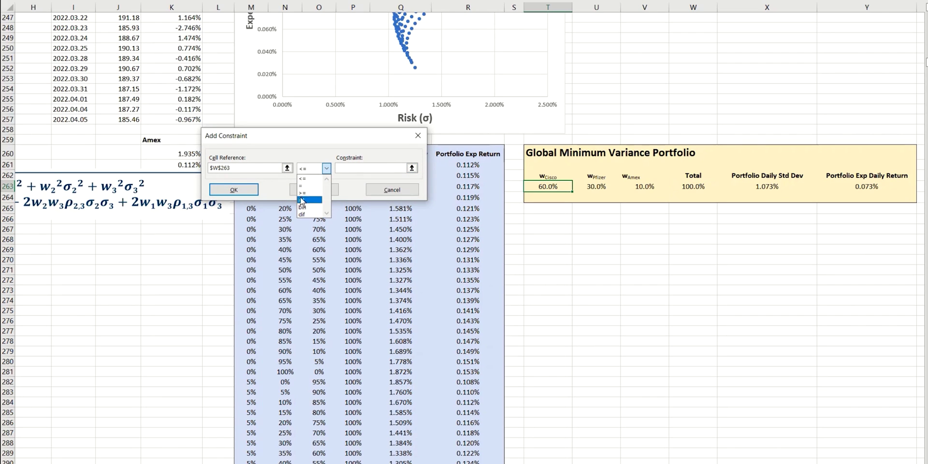
pyautogui.click(309, 186)
pyautogui.click(369, 168)
pyautogui.write('1')
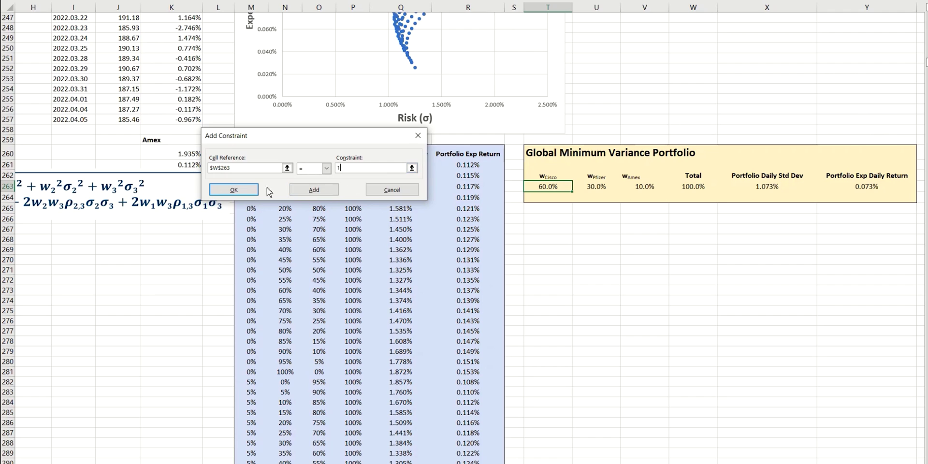
pyautogui.click(250, 189)
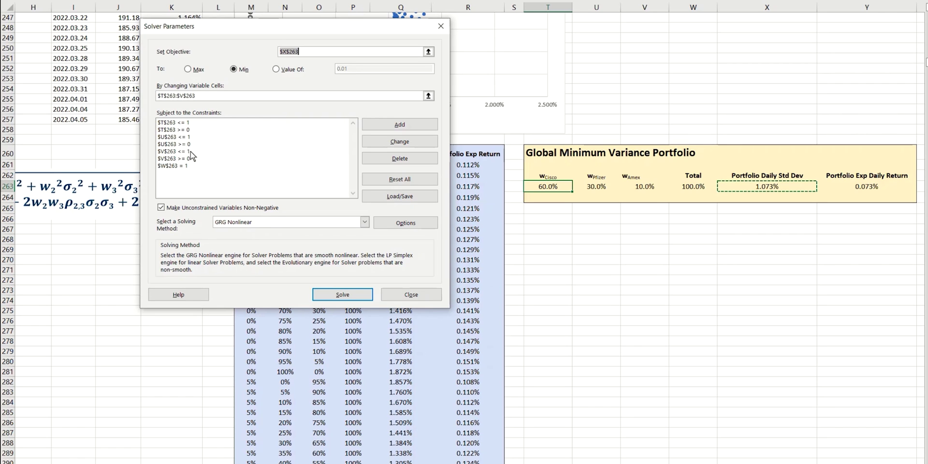
# Run Solver with the GRG Nonlinear method and keep the Solver solution.
pyautogui.click(351, 295)
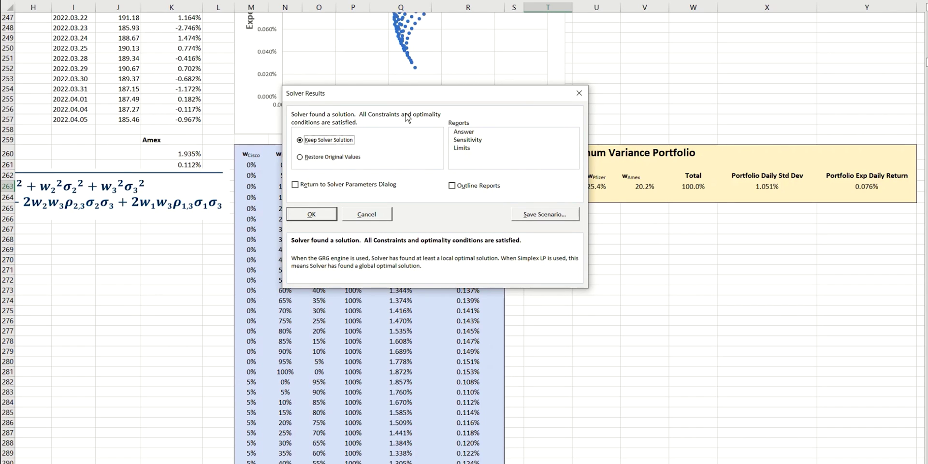
pyautogui.click(312, 214)
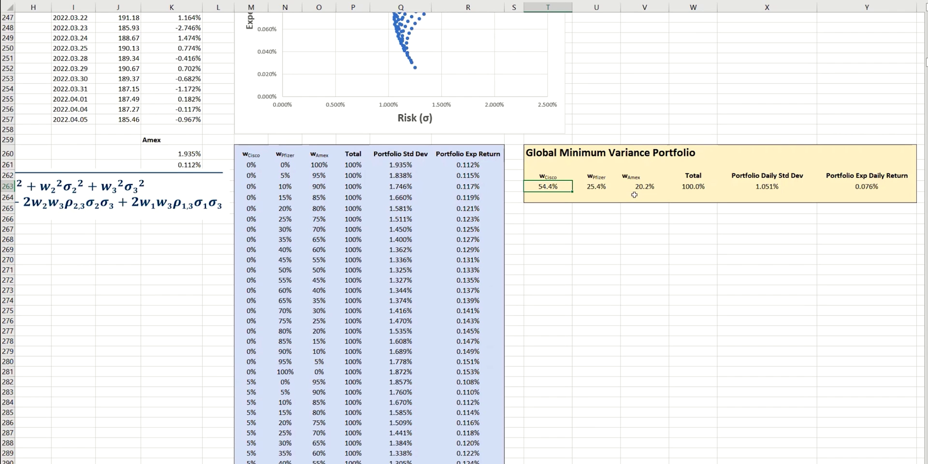
# Add a new data series named GMVP to the risk and expected return scatter chart.
pyautogui.scroll(3, 639, 180)
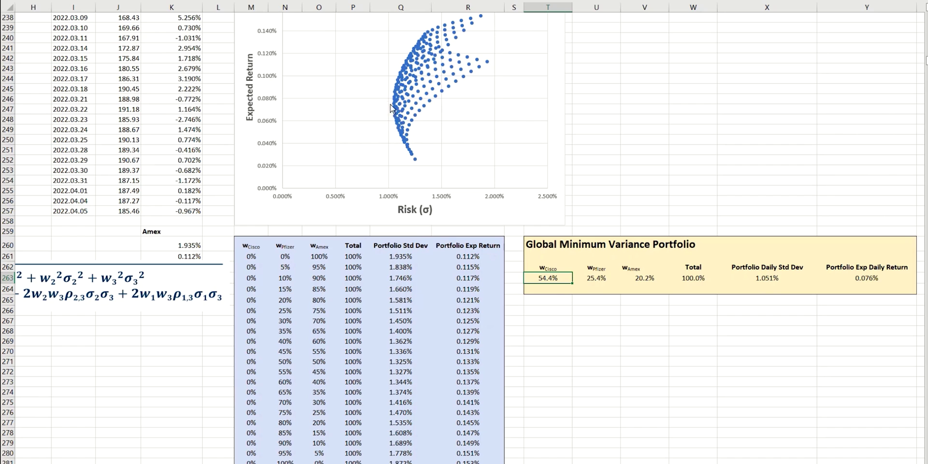
pyautogui.rightClick(516, 143)
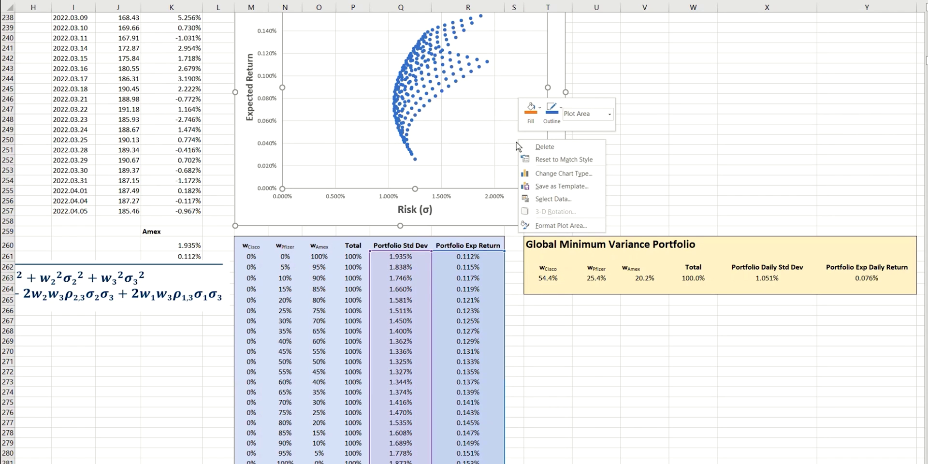
pyautogui.click(560, 198)
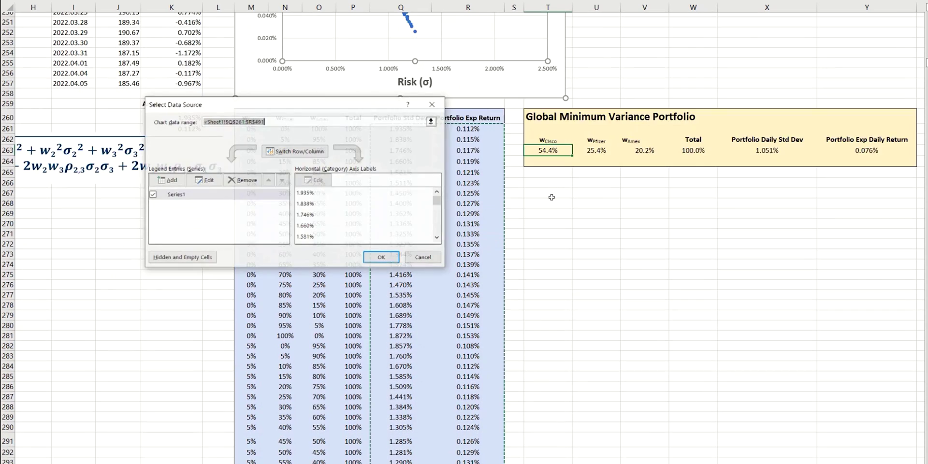
pyautogui.moveTo(333, 110); pyautogui.dragTo(518, 102)
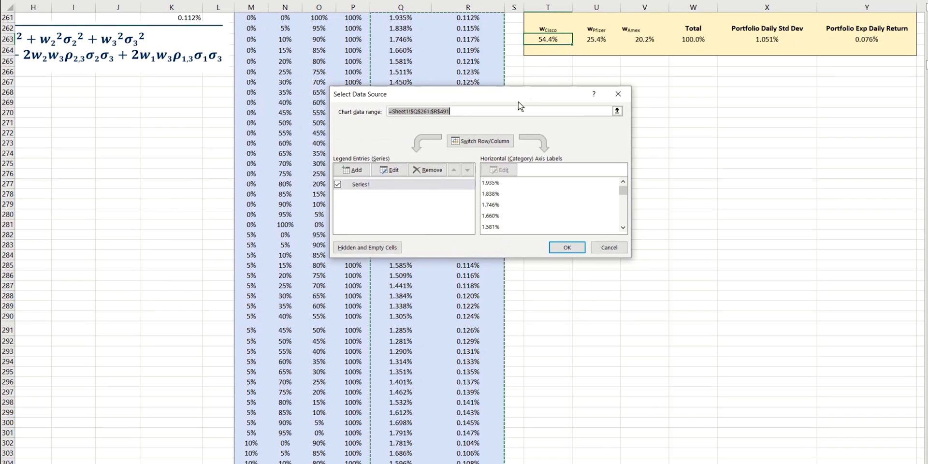
pyautogui.click(359, 169)
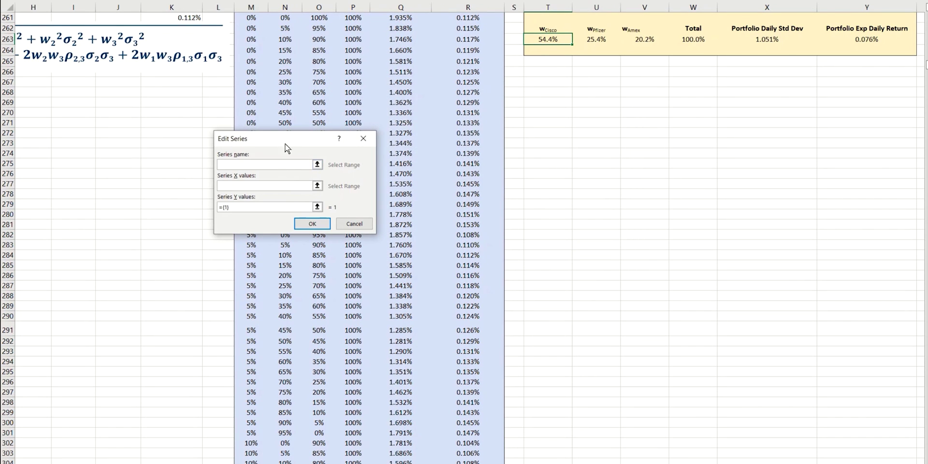
pyautogui.moveTo(287, 140); pyautogui.dragTo(445, 140)
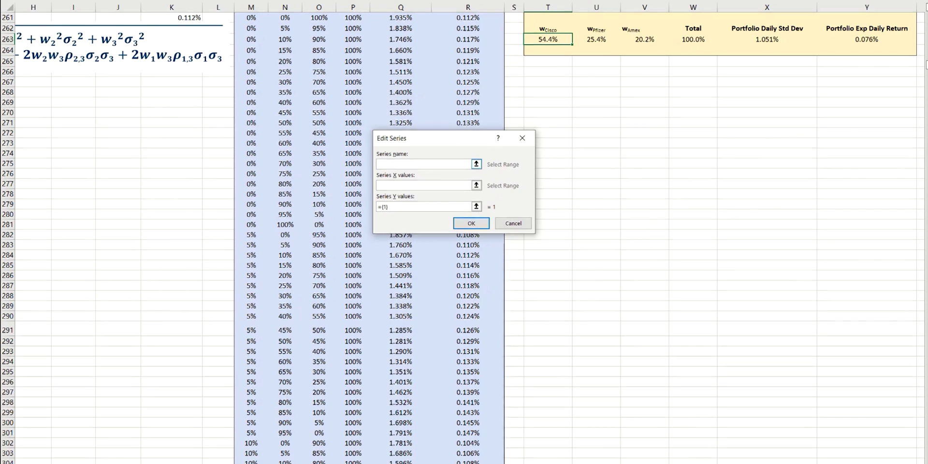
pyautogui.write('GMVP')
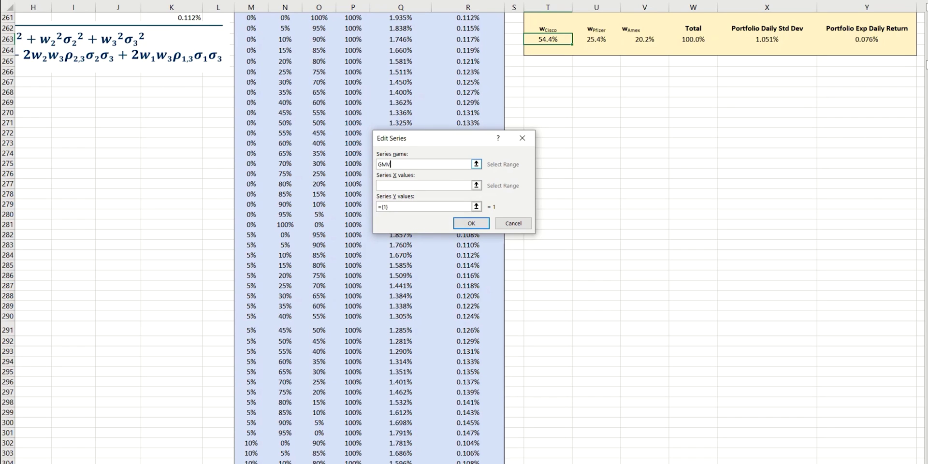
# Set the GMVP series' X values to the portfolio daily standard deviation in X263.
pyautogui.click(477, 186)
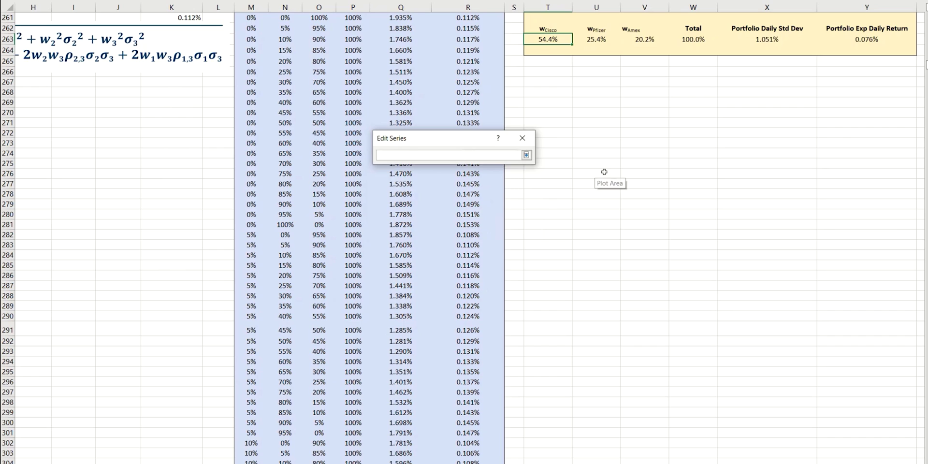
pyautogui.scroll(3, 602, 172)
pyautogui.click(780, 136)
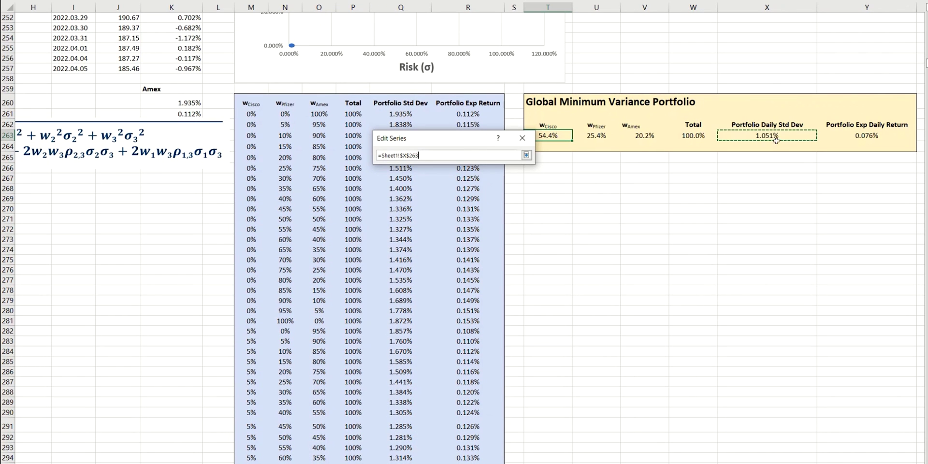
pyautogui.press('Return')
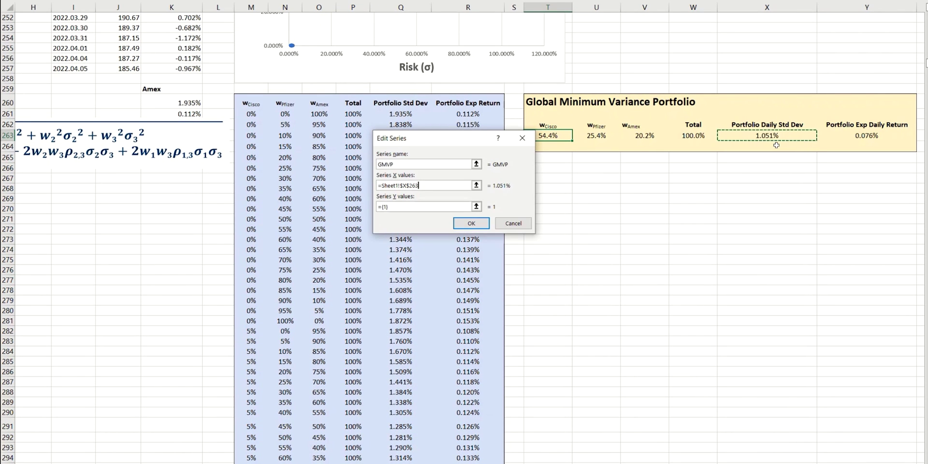
# Set the GMVP series' Y values to the portfolio expected daily return in Y263 and apply the chart data changes.
pyautogui.click(477, 206)
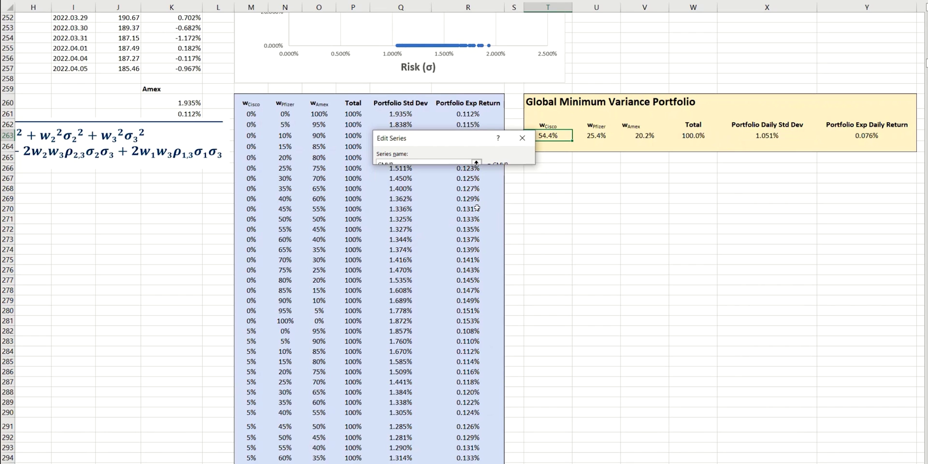
pyautogui.click(854, 139)
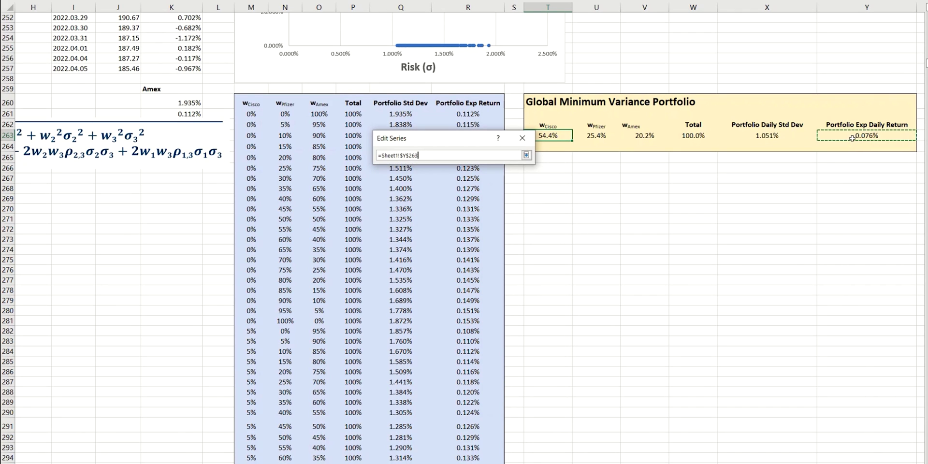
pyautogui.press('Return')
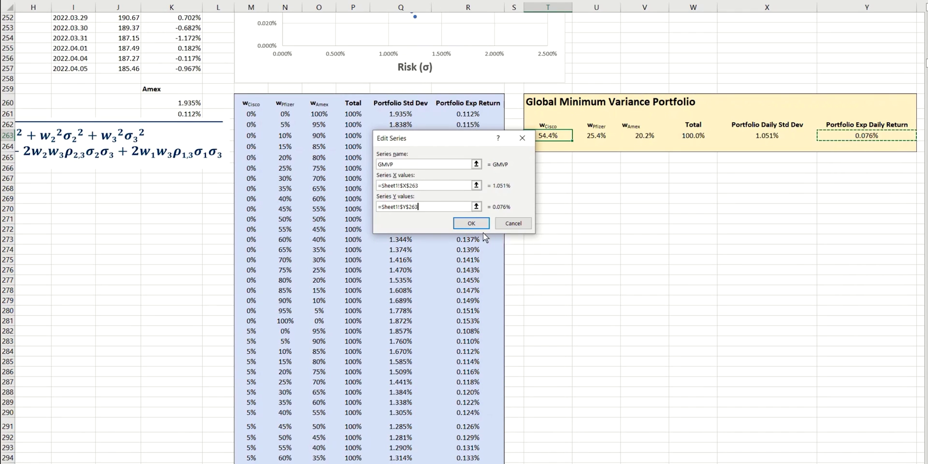
pyautogui.click(478, 224)
pyautogui.click(565, 247)
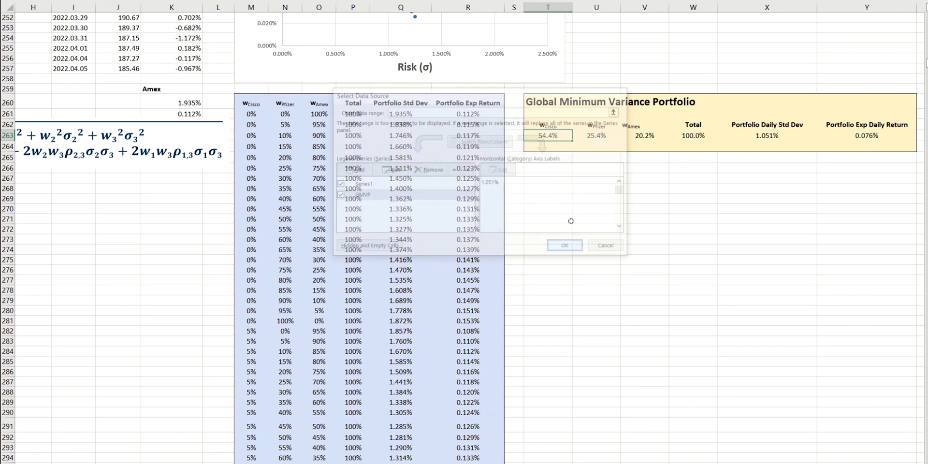
# Examine the GMVP point on the Minimal Variance Frontier chart and highlight its three asset weights in T263:V263.
pyautogui.scroll(7, 556, 213)
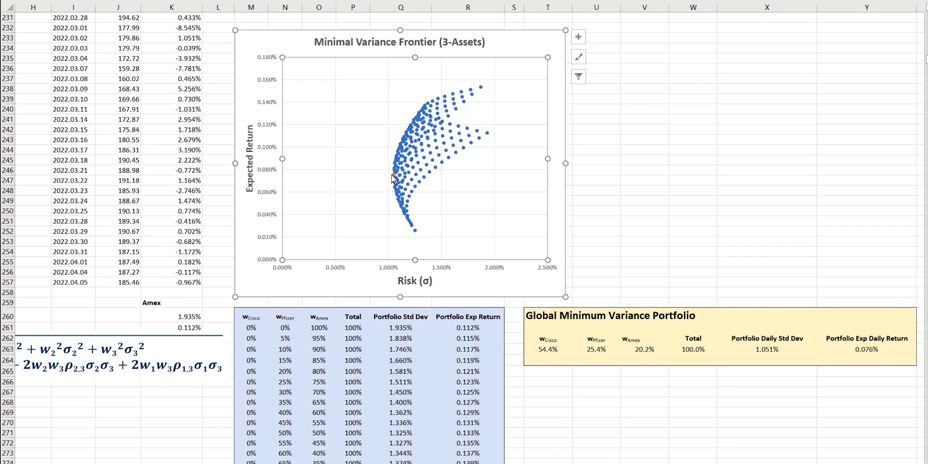
pyautogui.moveTo(394, 177)
pyautogui.moveTo(540, 350); pyautogui.dragTo(648, 350)
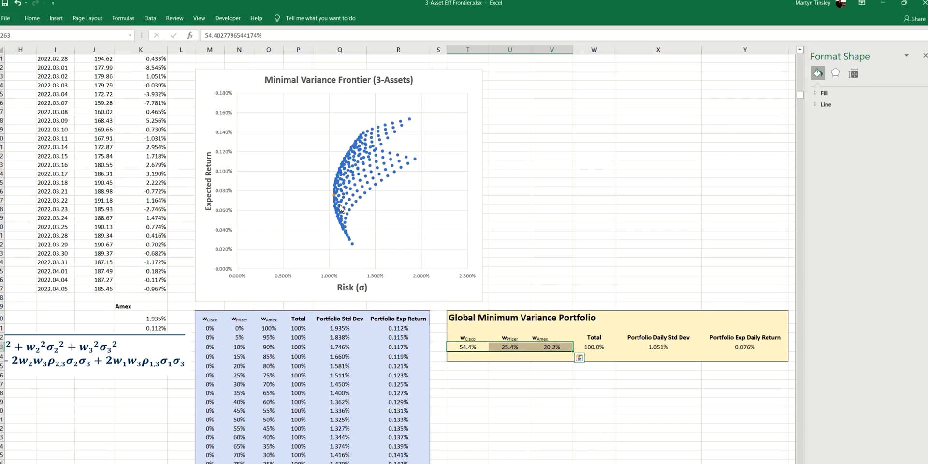
pyautogui.moveTo(401, 189)
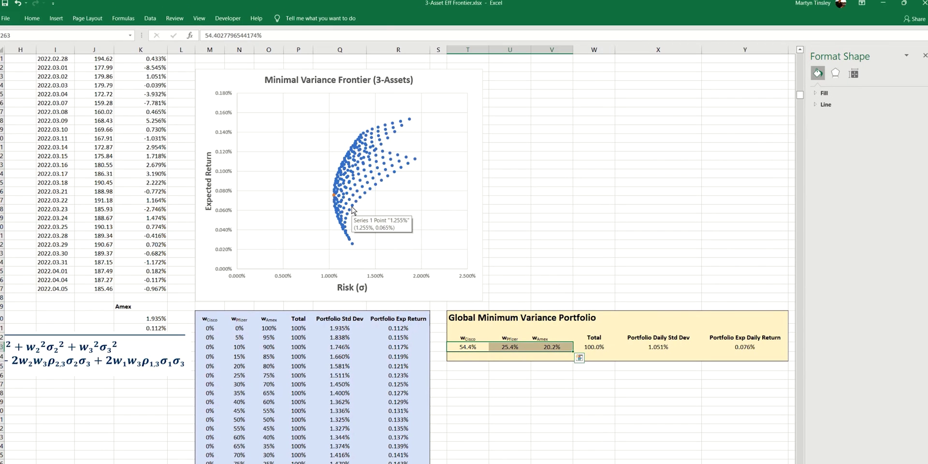